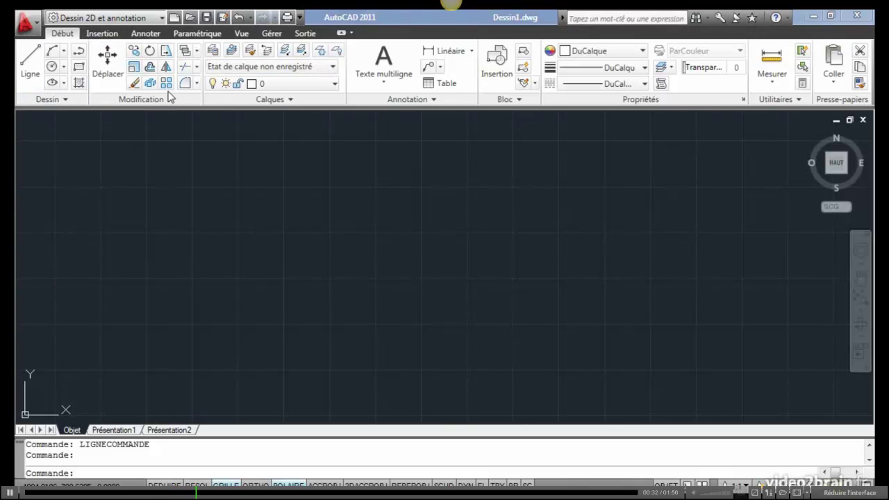
Look over the insertion tools of the ribbon and turn off polar tracking.
click(102, 34)
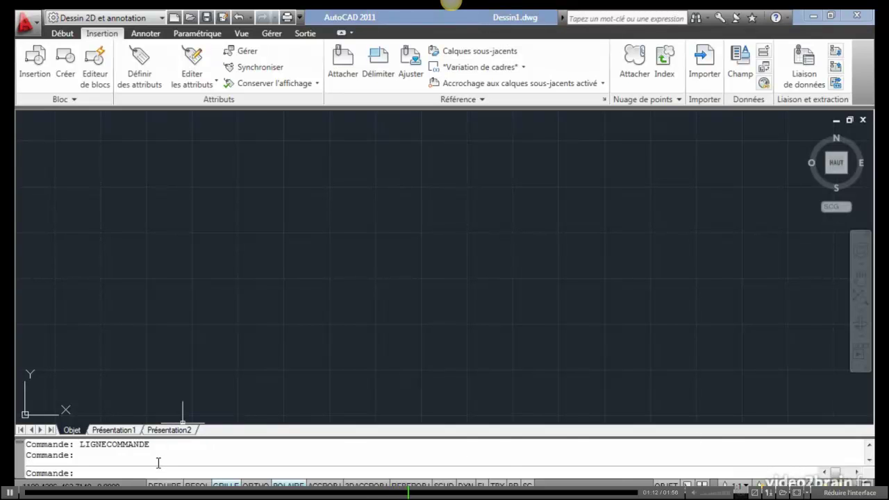
key(F10)
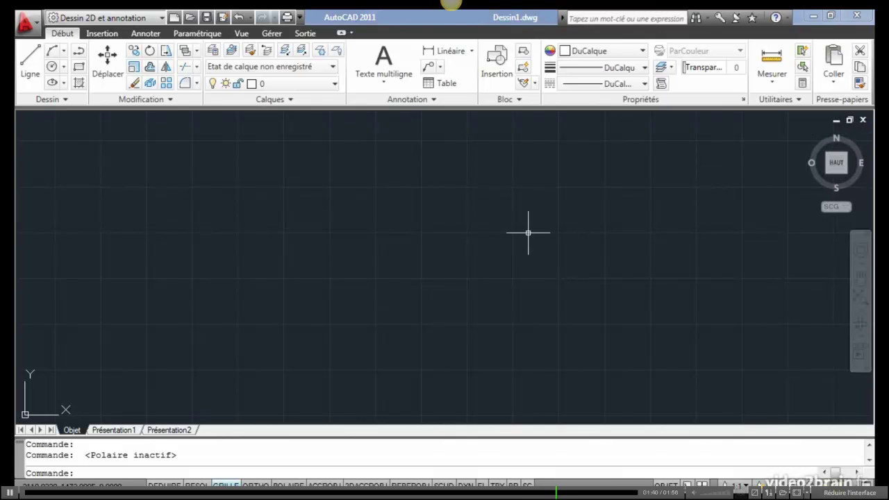
Examine the file commands and the formats offered for saving a copy of the drawing, and dismiss them.
click(26, 23)
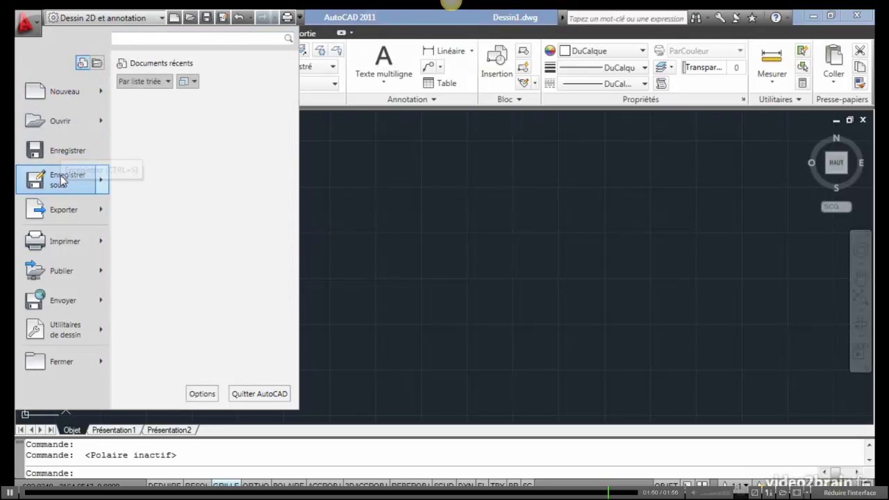
mouse_move(63, 186)
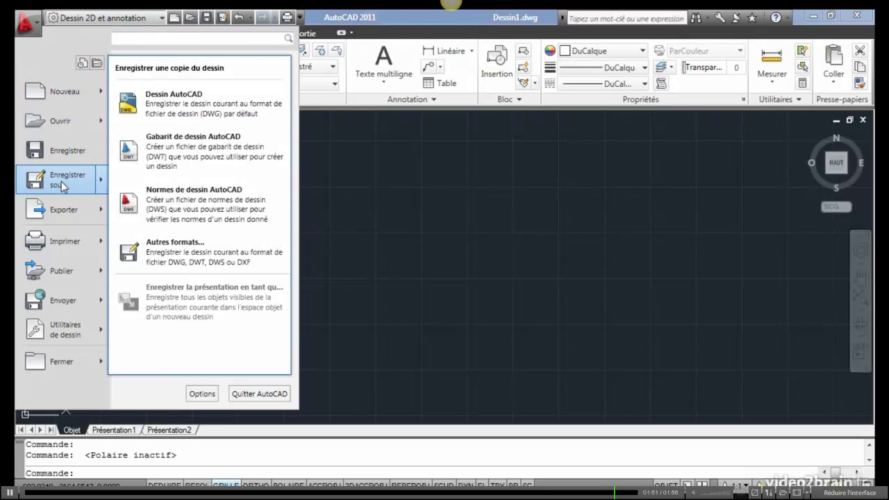
click(27, 27)
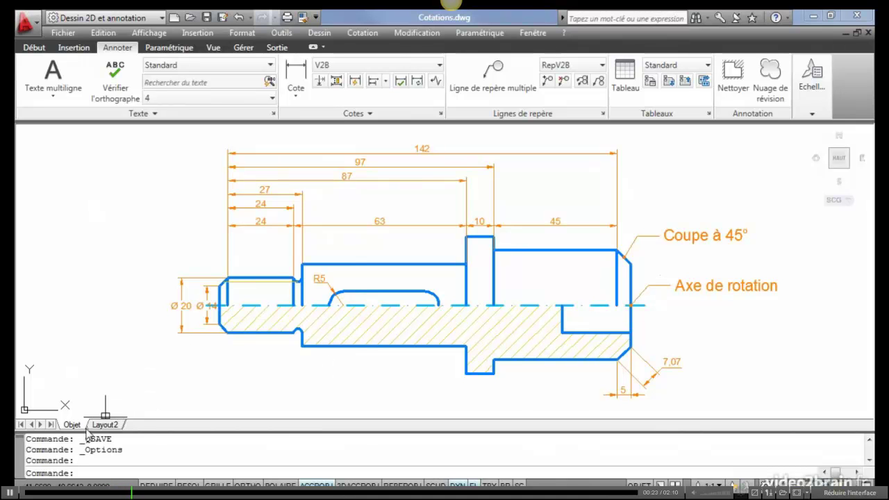
View the Layout2 sheet of the Cotations drawing and return to model space.
click(111, 425)
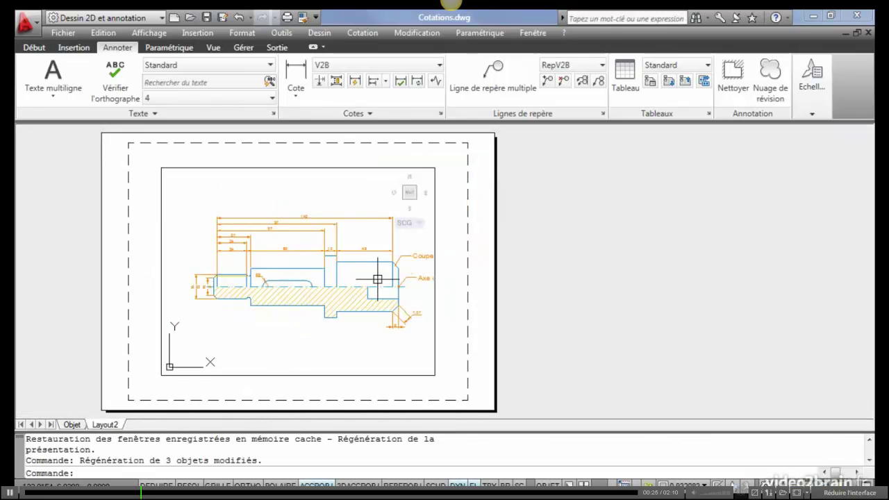
click(73, 424)
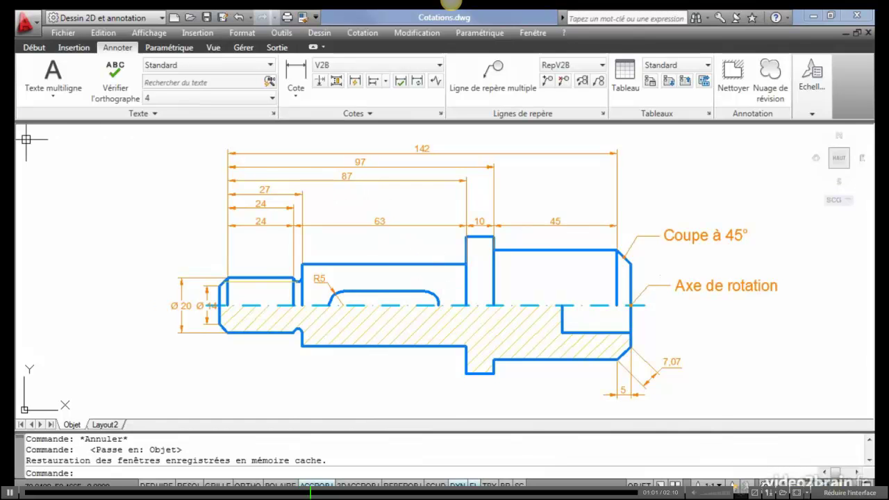
Open the drawing window colour settings from the display options and move the dialog aside.
click(25, 24)
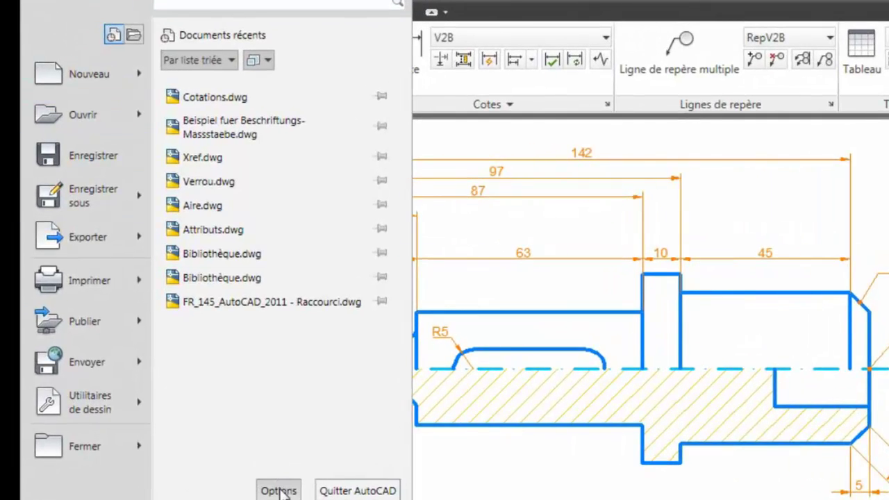
click(279, 491)
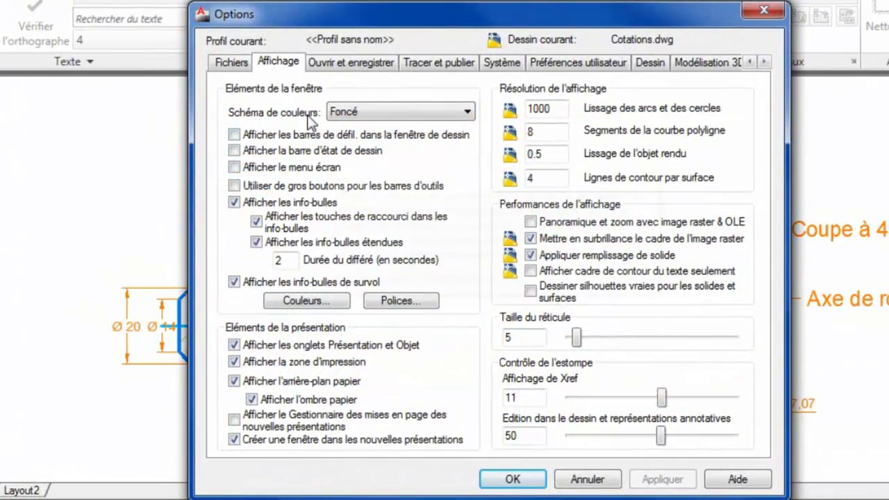
click(245, 65)
click(258, 65)
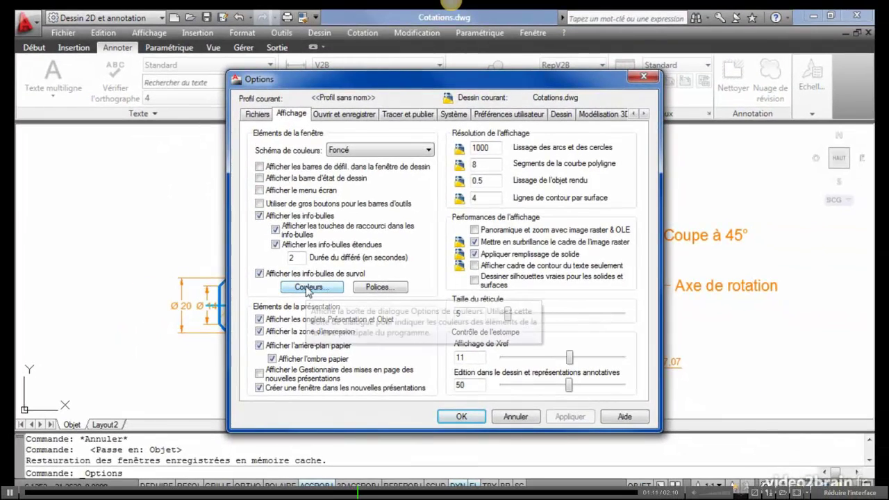
click(308, 288)
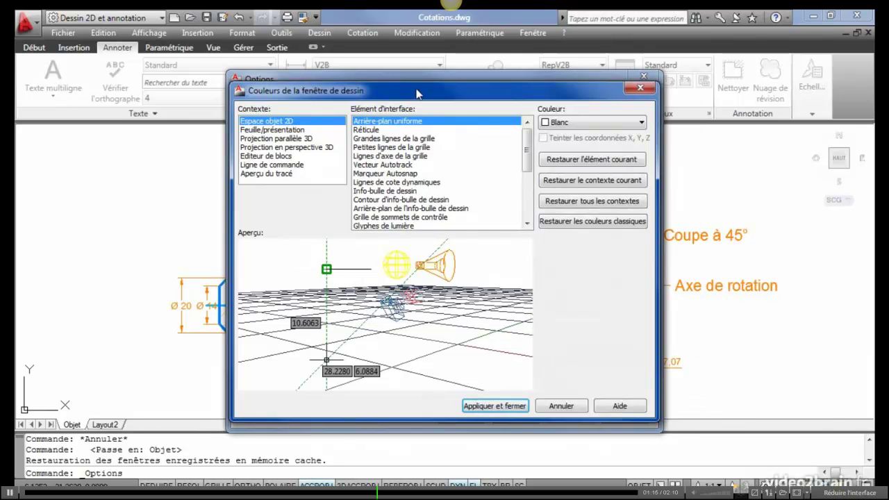
drag(418, 93, 503, 71)
Review the colours of the contexts from Feuille/présentation and the 3D projections to Editeur de blocs, Ligne de commande and Aperçu du tracé.
click(378, 108)
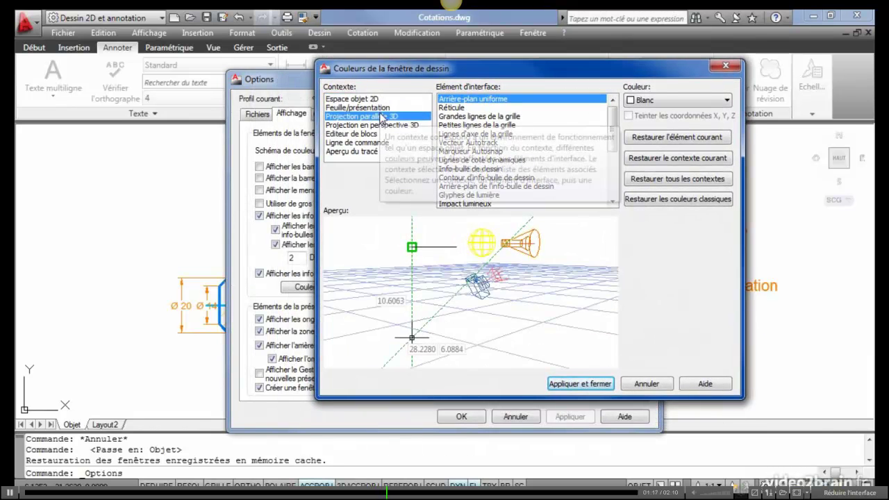
click(381, 116)
click(381, 125)
click(378, 133)
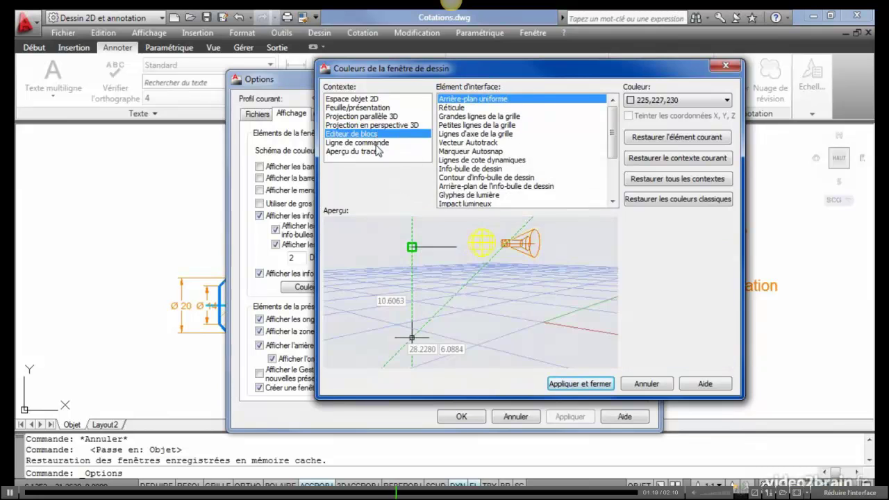
click(374, 143)
click(372, 152)
Set the uniform background colour of the 2D model space to 33,40,48 and apply the options.
click(335, 99)
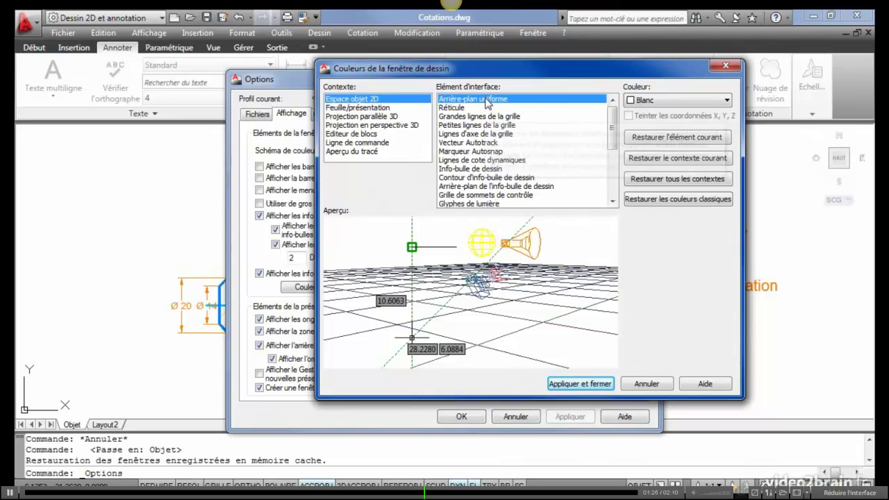
click(705, 101)
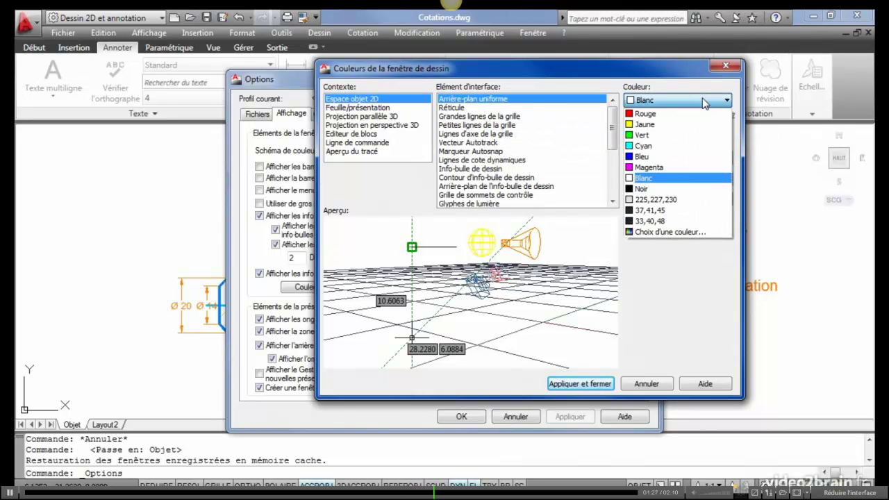
click(668, 221)
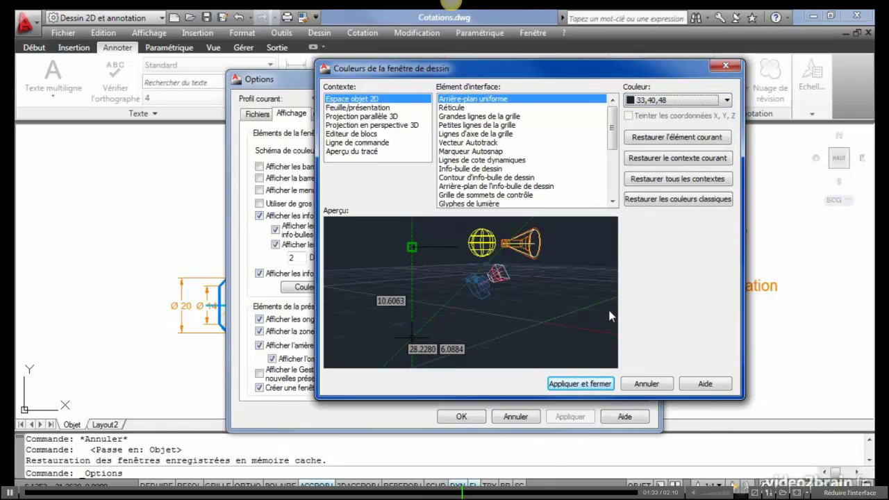
click(581, 384)
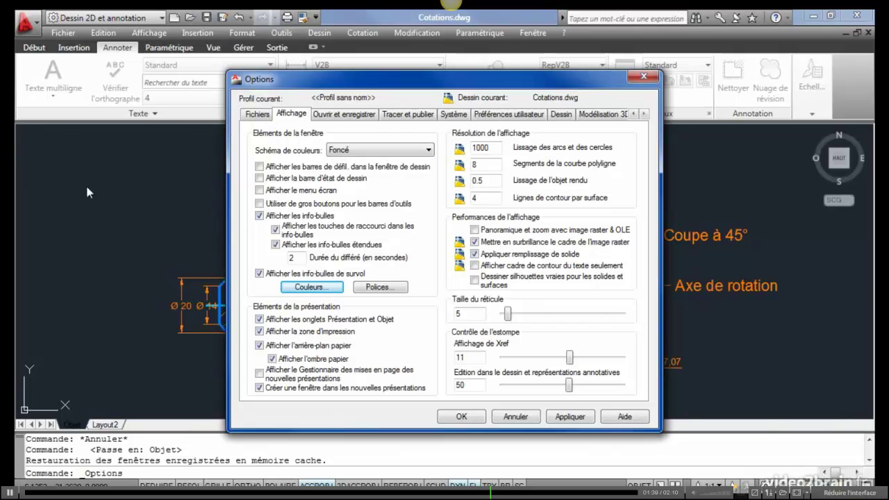
click(462, 417)
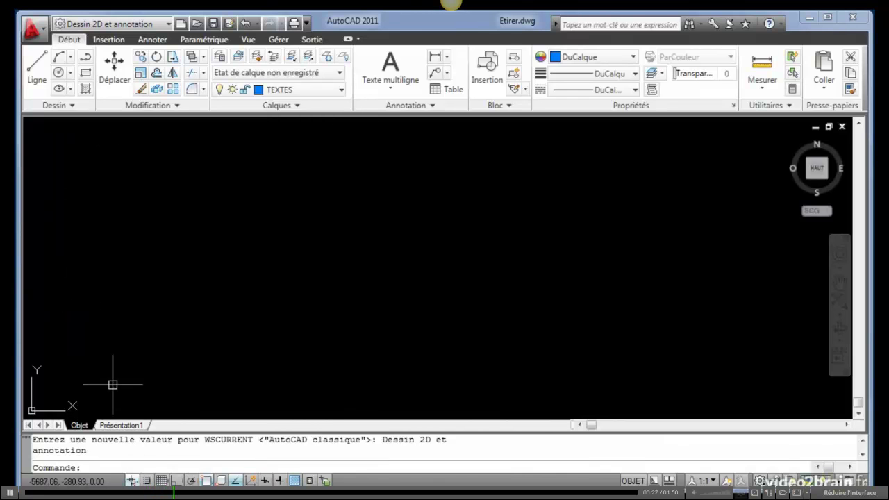
Switch the workspace to AutoCAD classique.
click(294, 481)
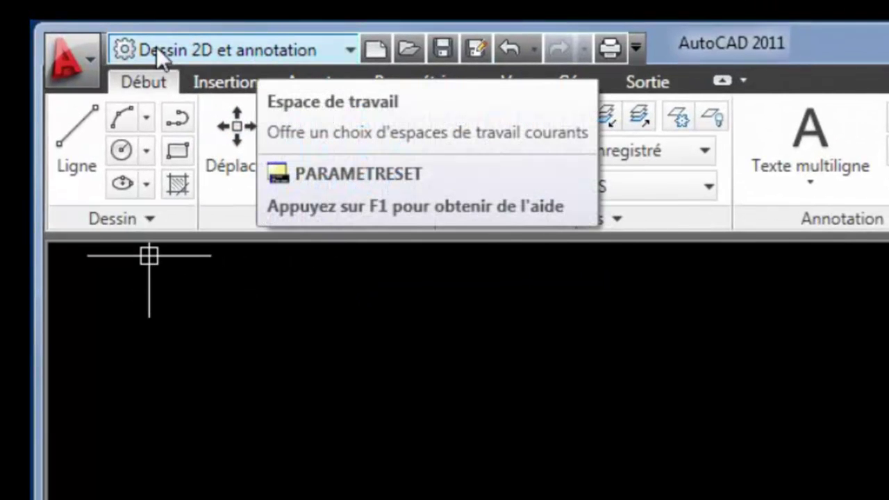
click(352, 47)
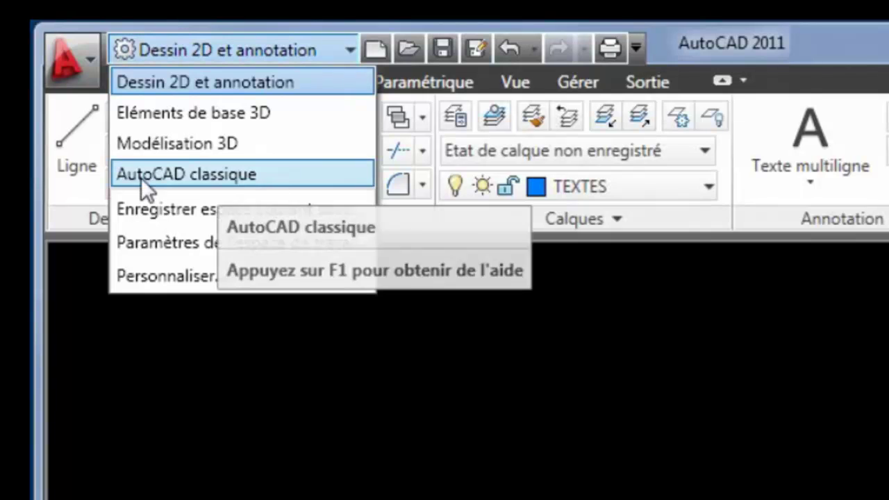
click(255, 173)
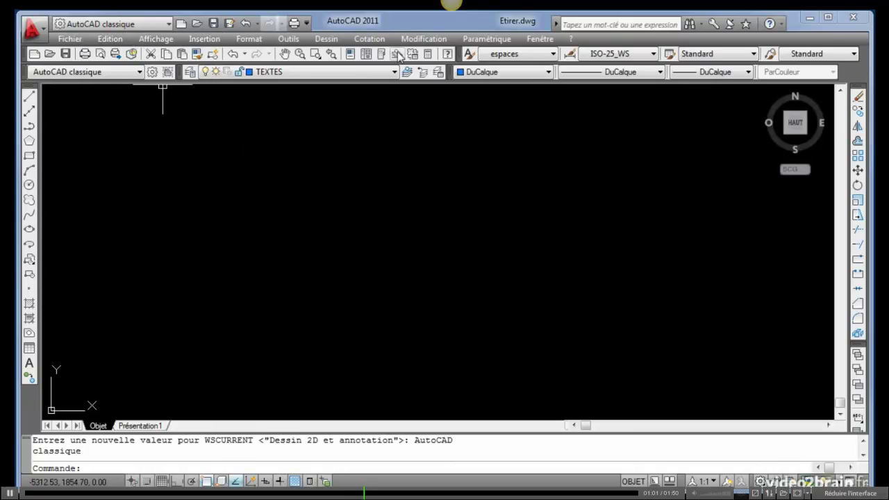
Undock the styles toolbar into the drawing area and dock it back in its original place.
mouse_move(460, 54)
mouse_down()
mouse_move(466, 115)
mouse_move(365, 164)
mouse_up()
mouse_move(168, 155)
mouse_down()
mouse_move(403, 105)
mouse_move(474, 51)
mouse_up()
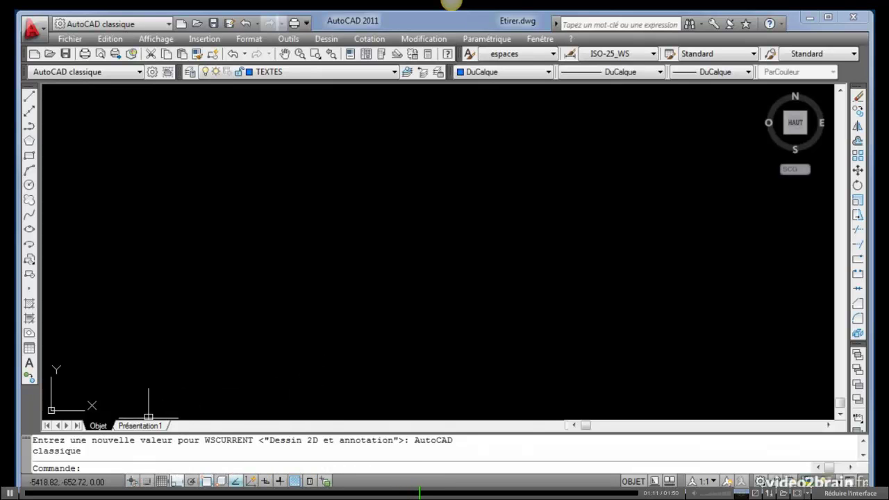
Display the status bar drafting toggles as text labels instead of icons.
right_click(339, 485)
right_click(324, 481)
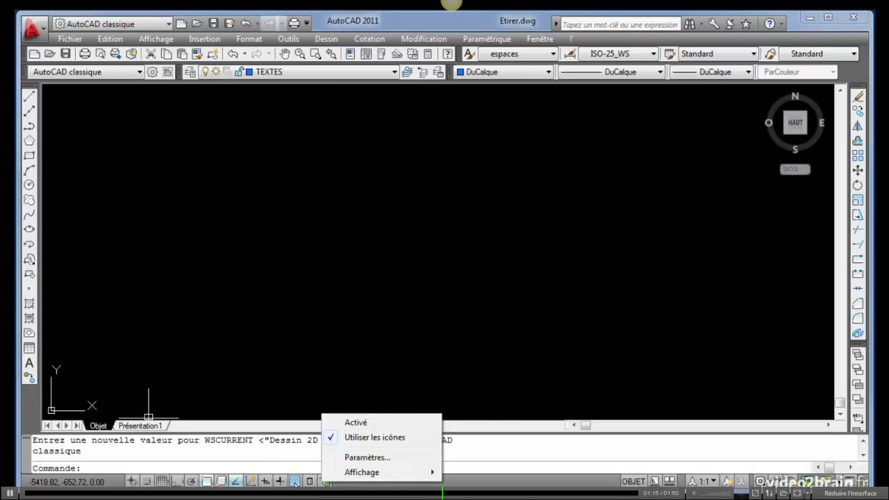
click(366, 439)
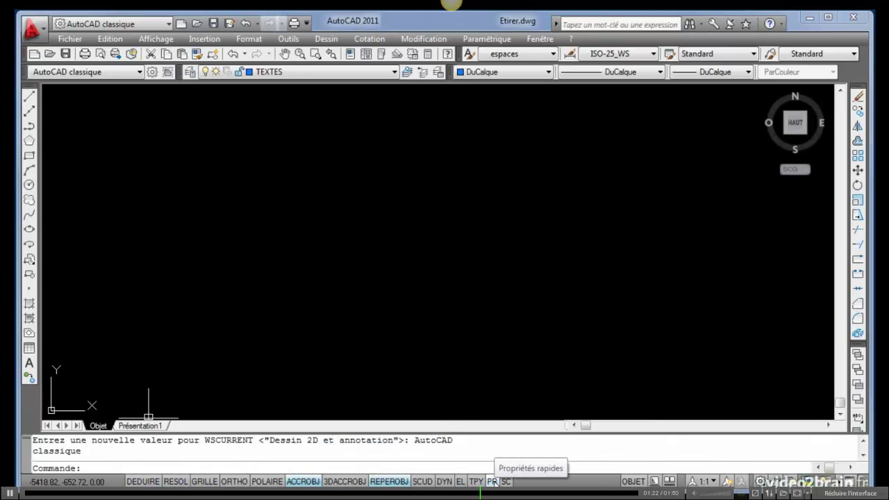
Switch the workspace back to Dessin 2D et annotation.
click(162, 25)
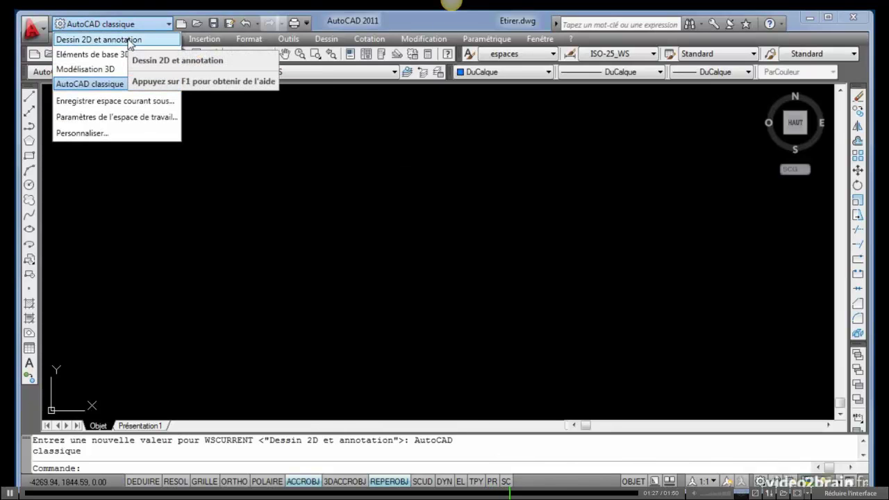
click(128, 41)
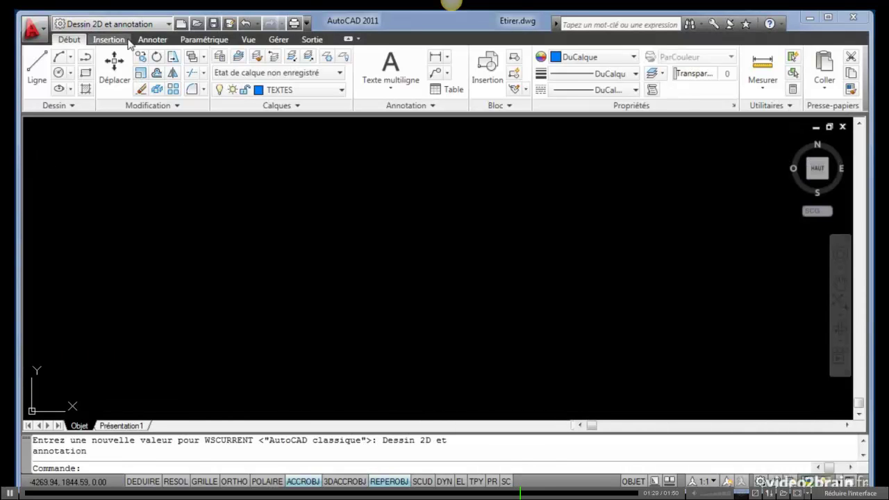
Show the status bar drafting toggles as icons and return them to text labels.
right_click(419, 482)
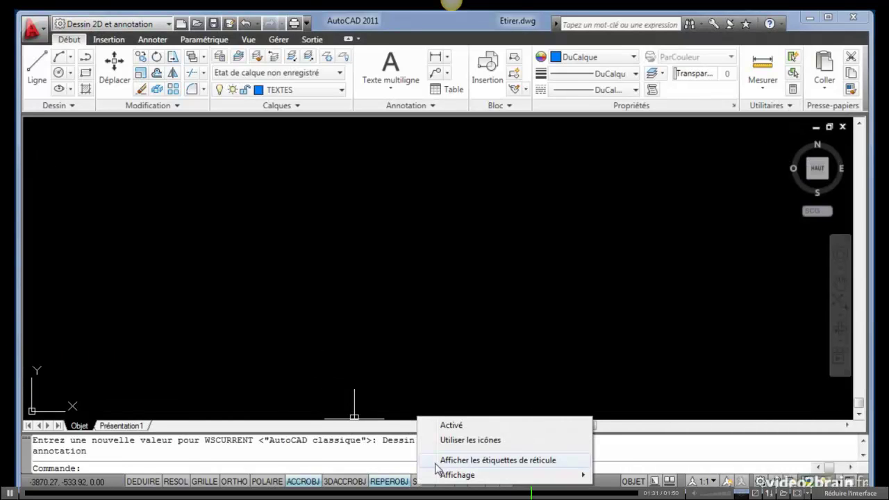
click(447, 442)
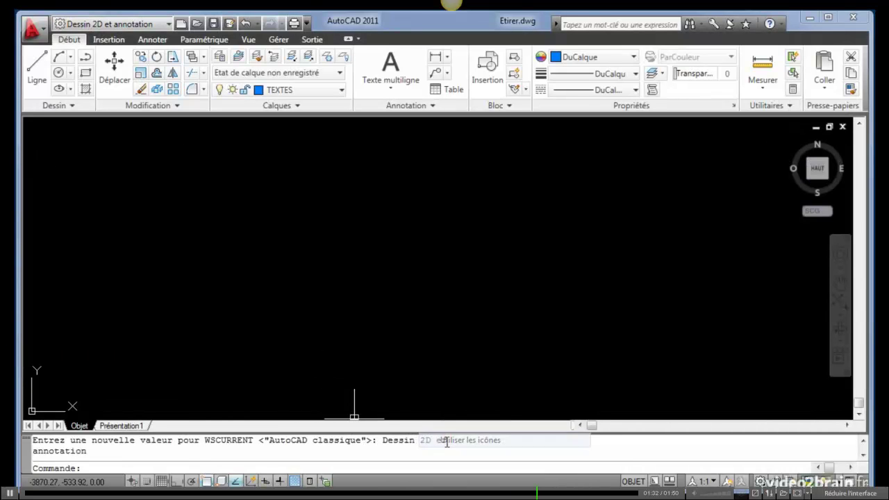
right_click(295, 481)
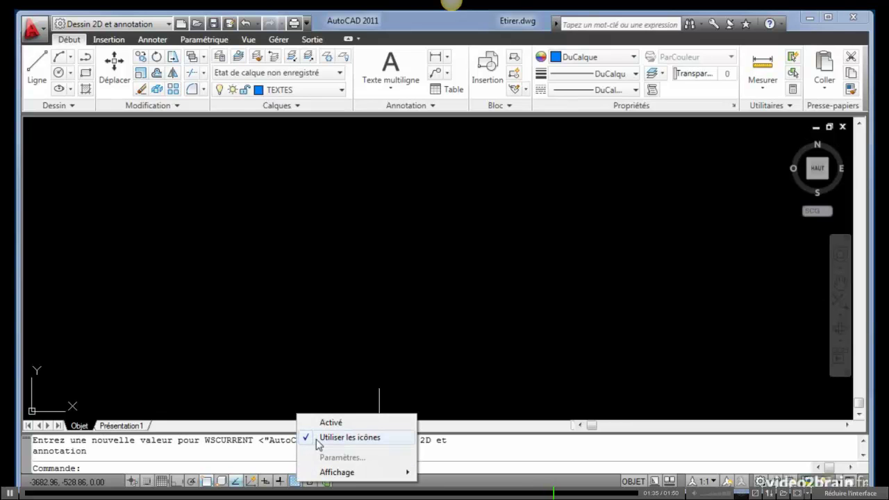
click(317, 439)
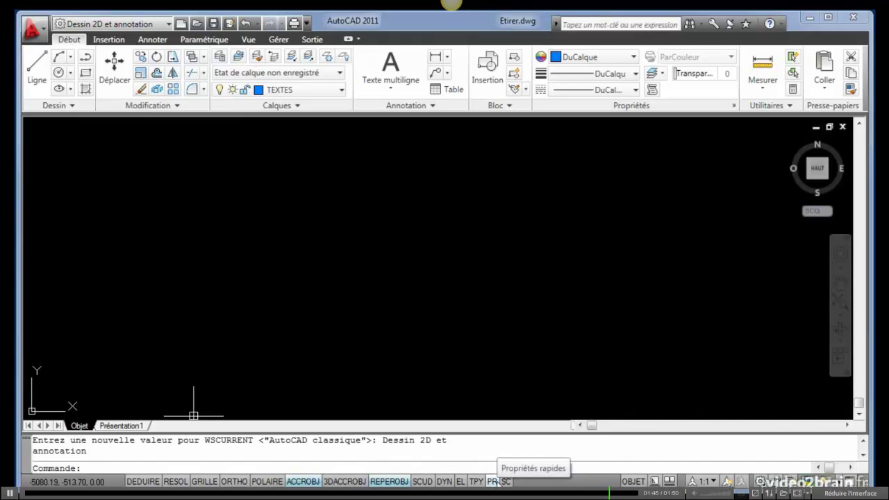
right_click(495, 482)
click(490, 330)
click(479, 328)
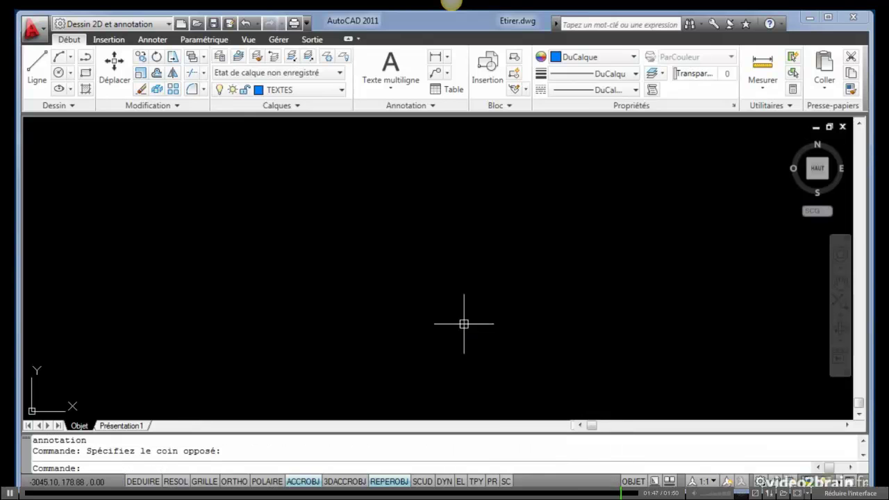